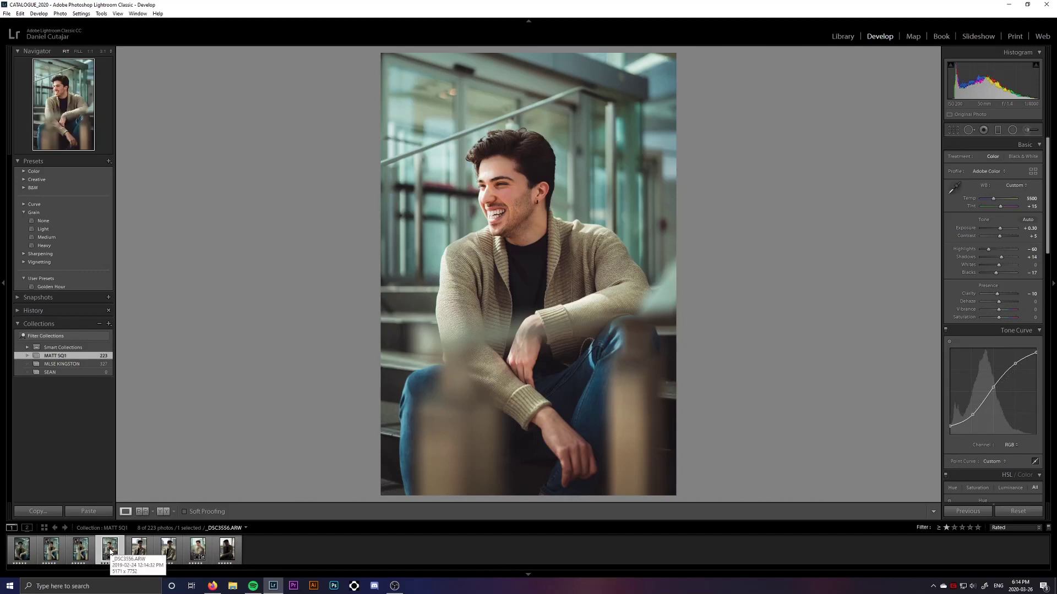
Step: Copy the develop settings of the edited fourth photo on the stairs, excluding Brush, Lens Profile Corrections, Transform, Spot Removal and Crop
left_click(199, 552)
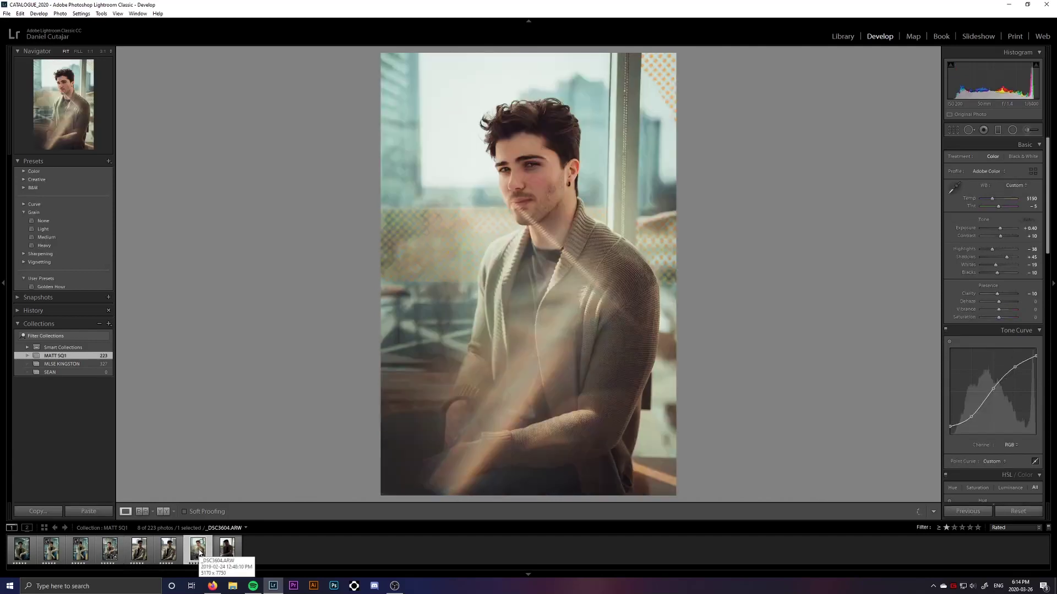
left_click(110, 551)
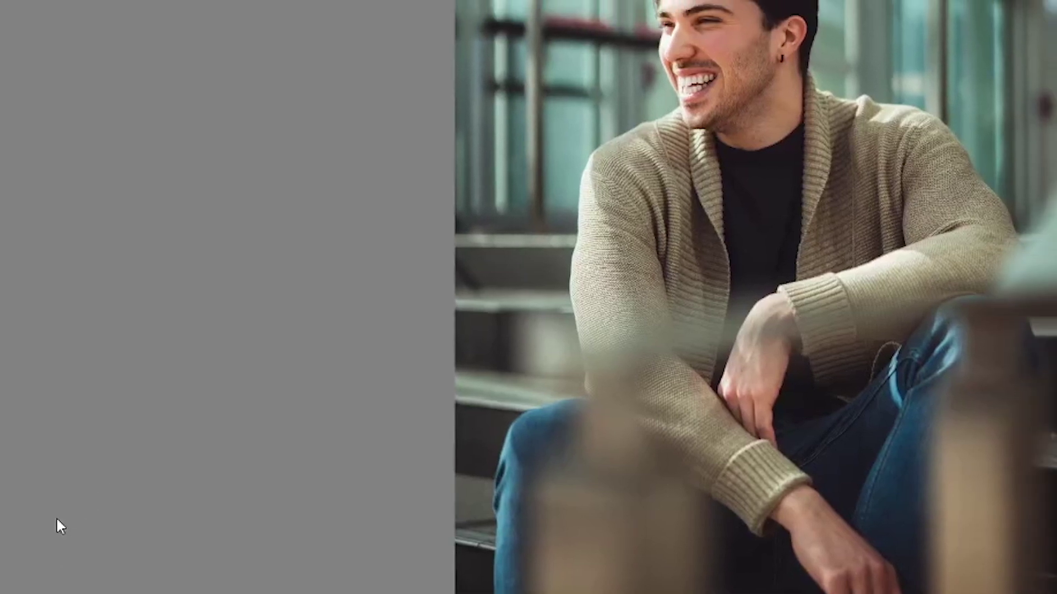
key("ctrl+shift+c")
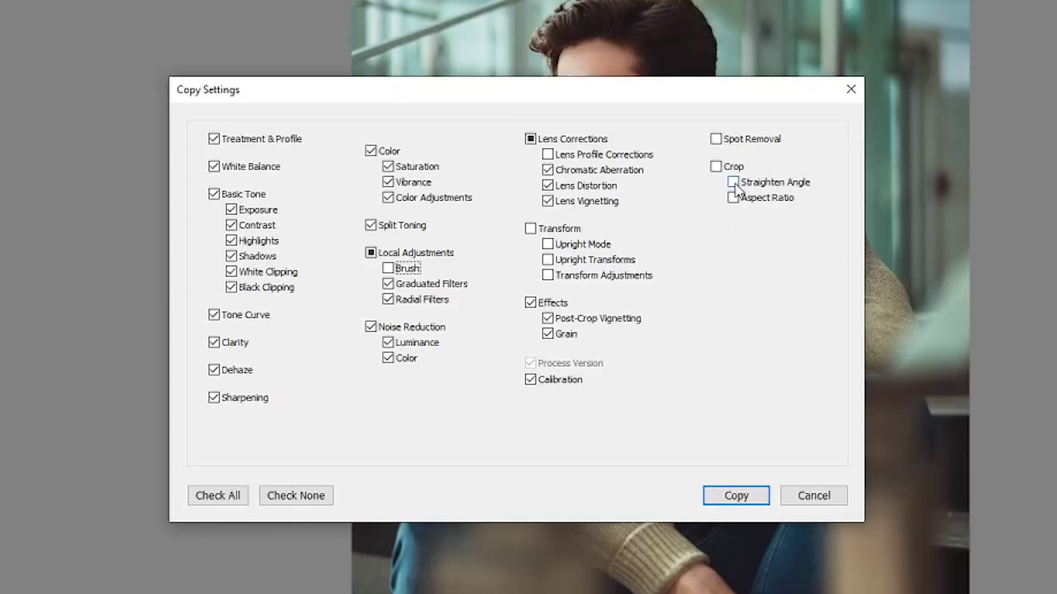
left_click(737, 496)
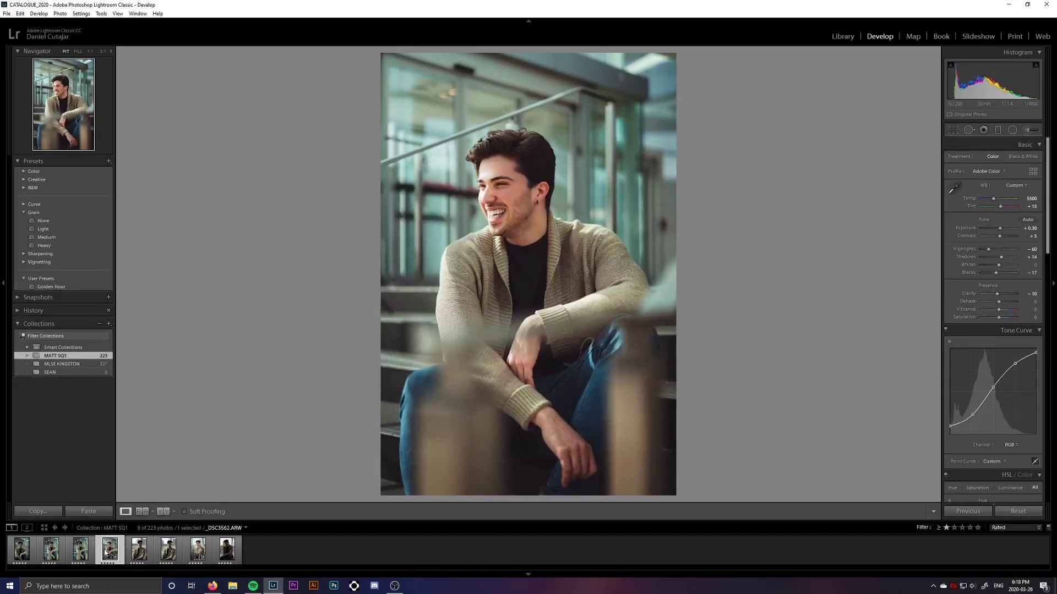
left_click(56, 555)
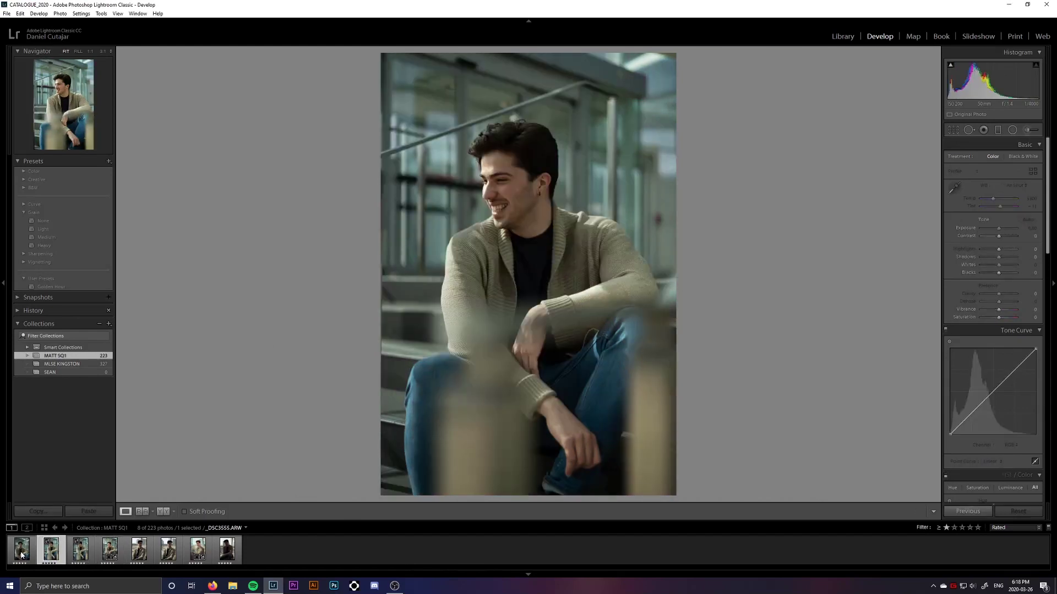
left_click(21, 553)
left_click(51, 553)
left_click(82, 555)
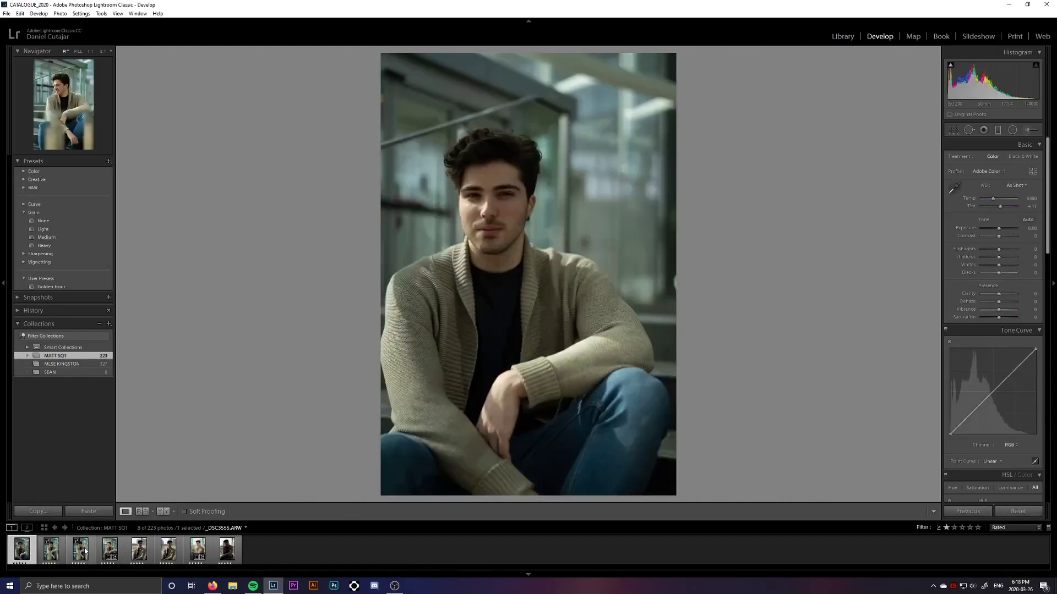
left_click(108, 557)
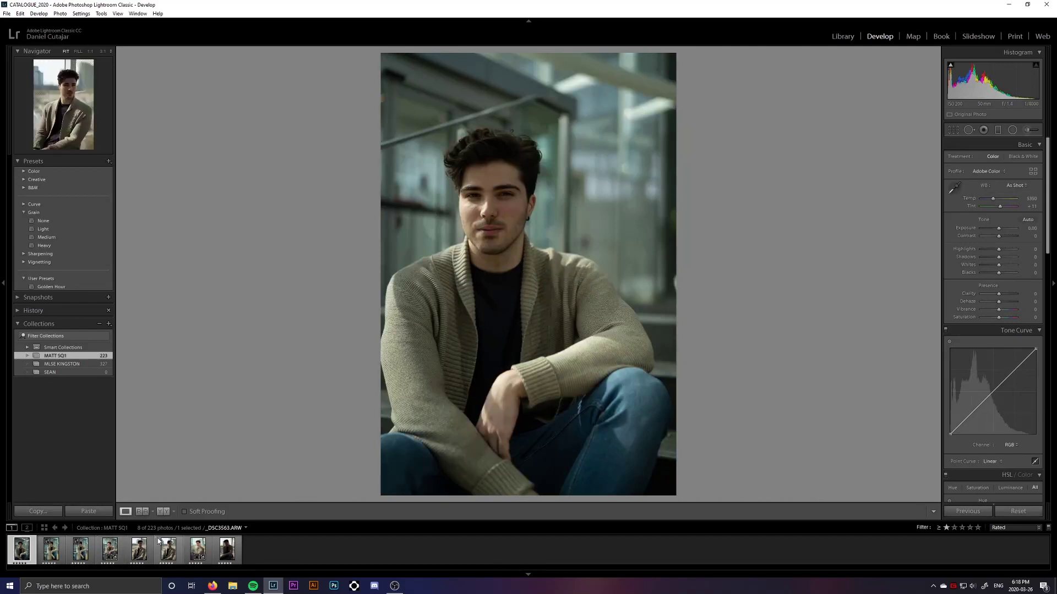
key("ctrl+a")
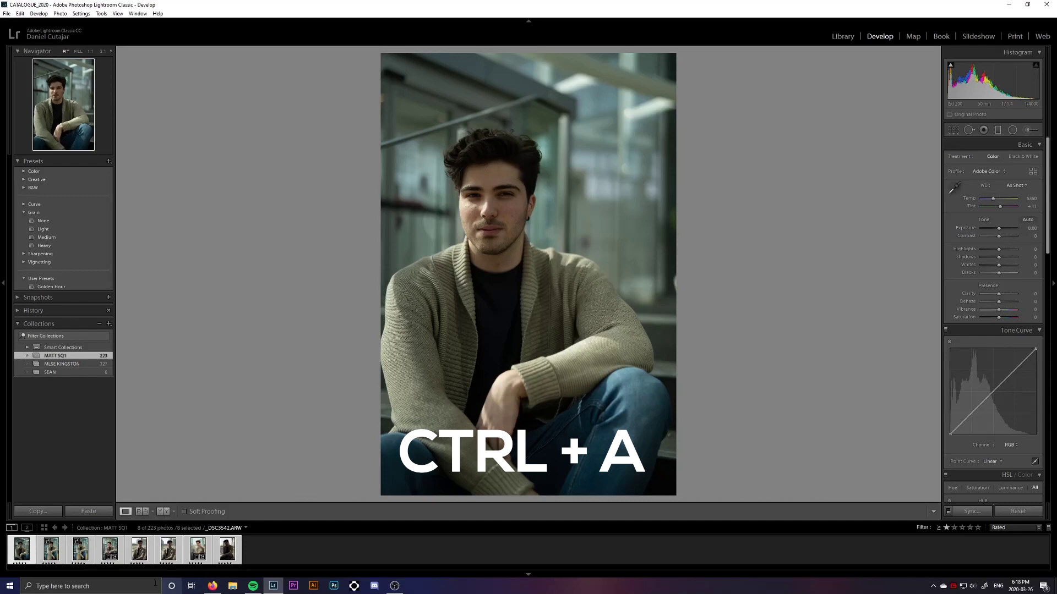
left_click(86, 557)
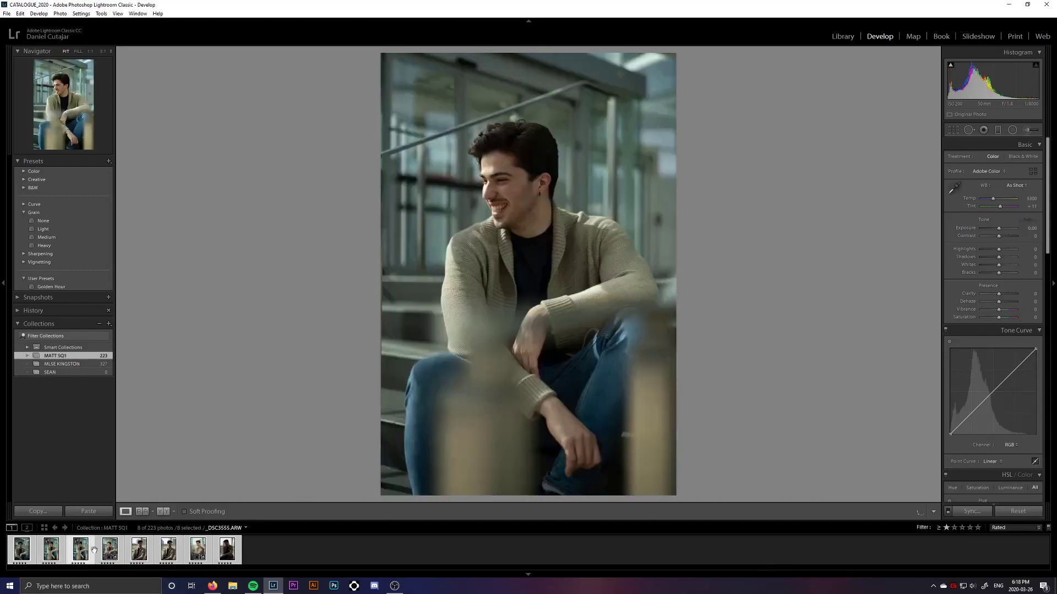
left_click(292, 551)
Step: Select the first three unedited stairs photos, paste the copied develop settings onto them and check the result
left_click(22, 555)
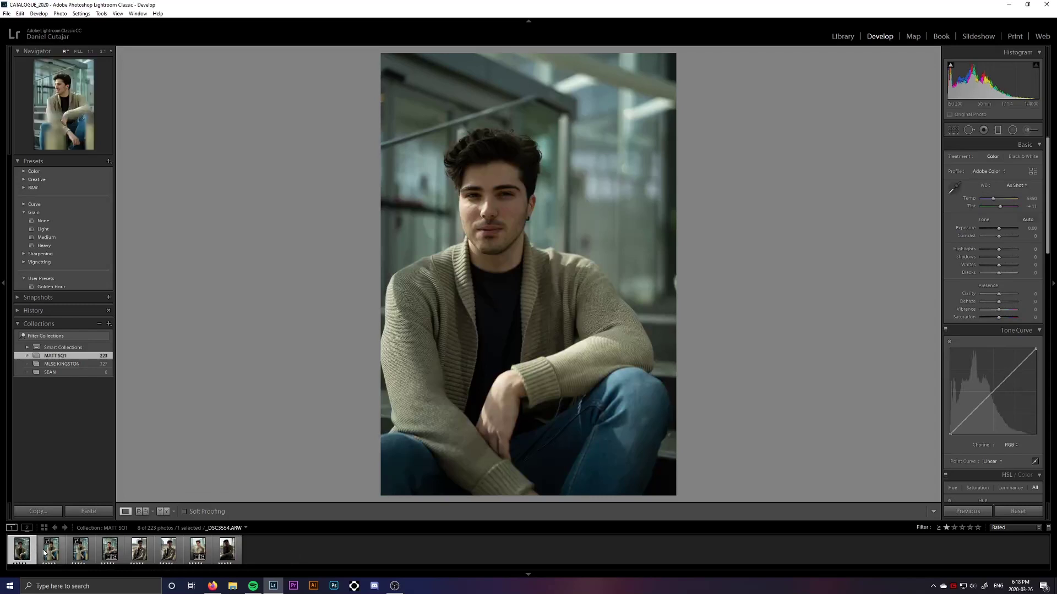
left_click(80, 550, "shift")
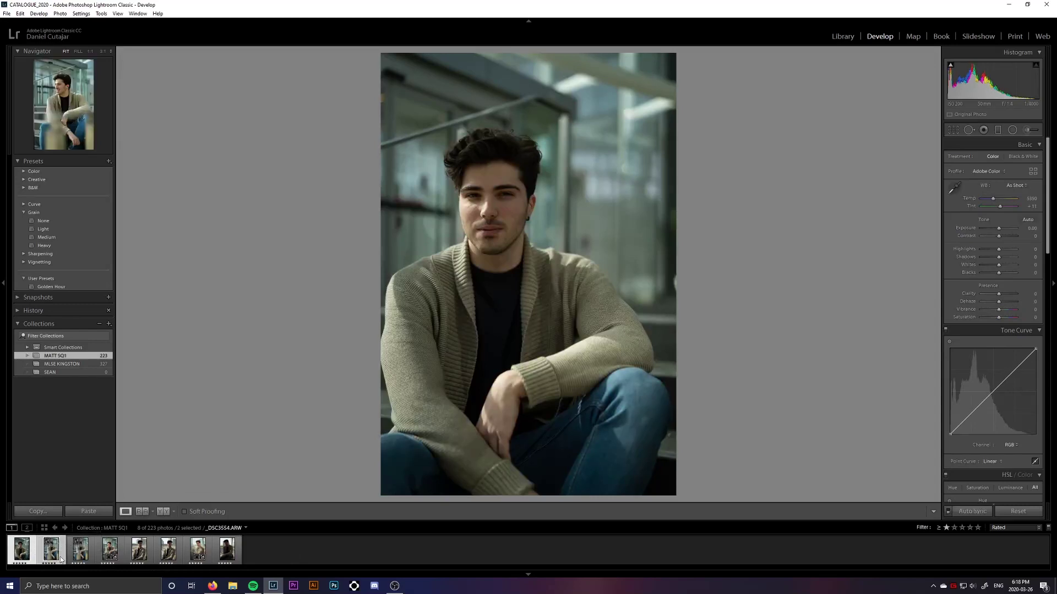
left_click(21, 554)
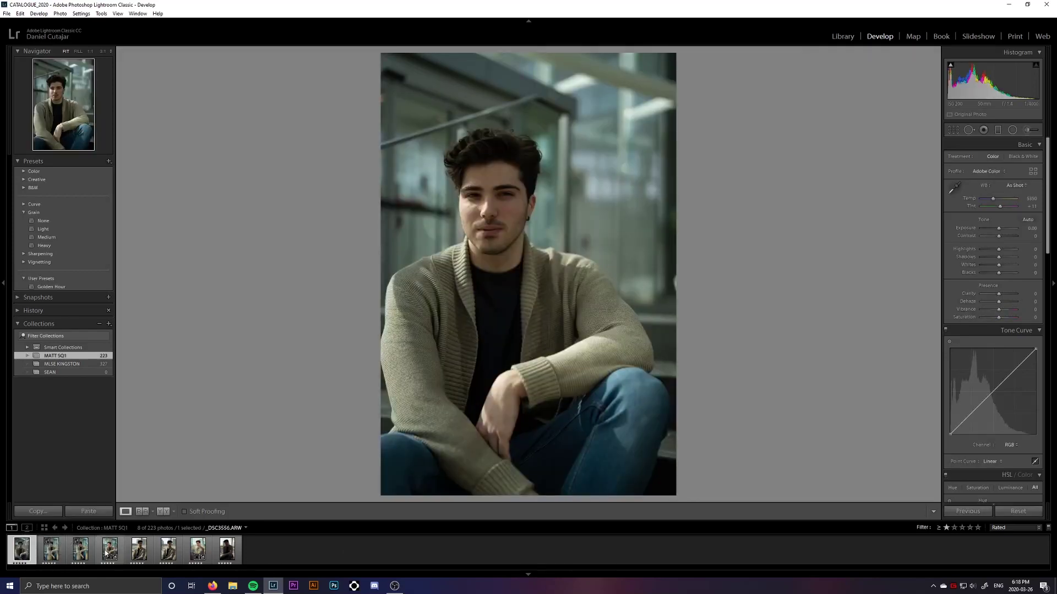
key("shift")
left_click(79, 557, "shift")
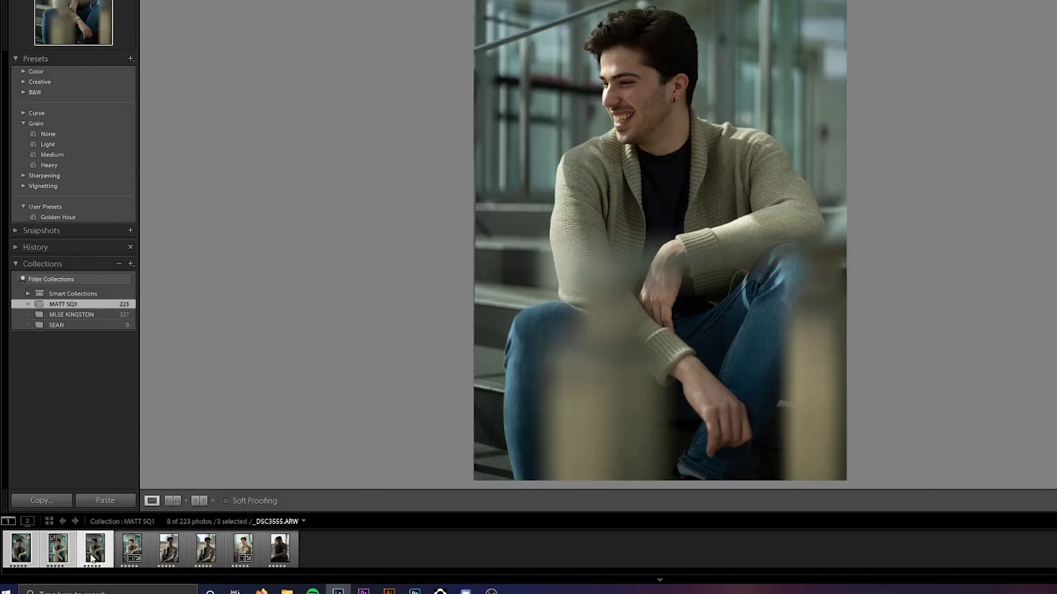
right_click(76, 554)
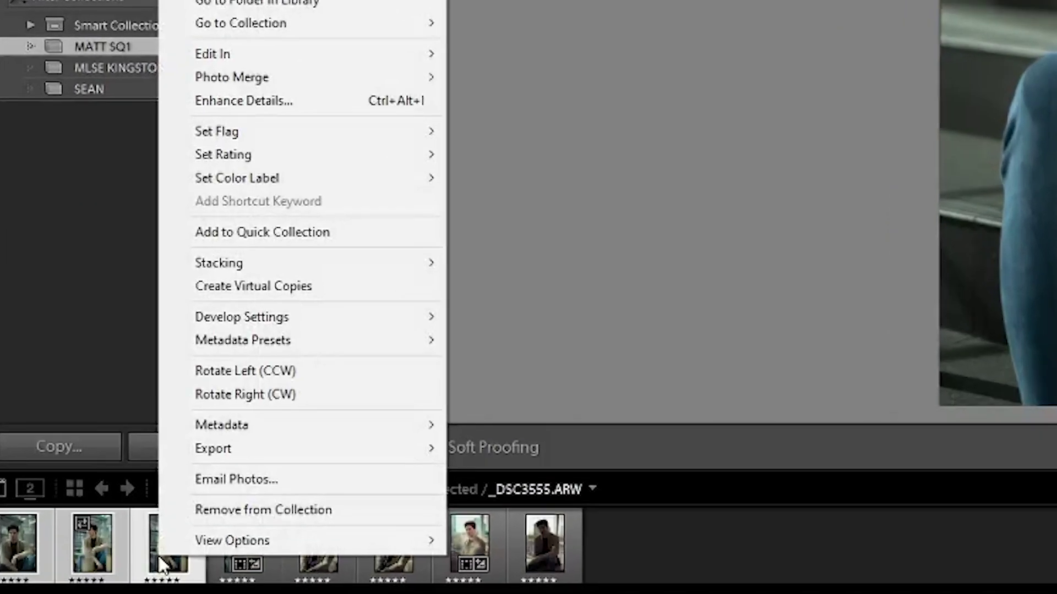
mouse_move(285, 320)
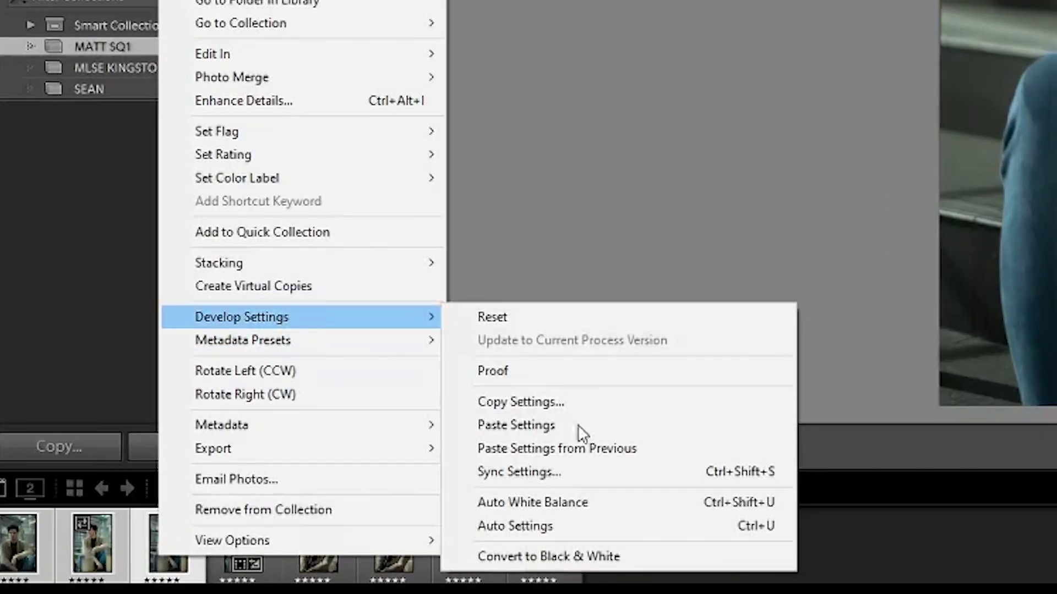
left_click(557, 439)
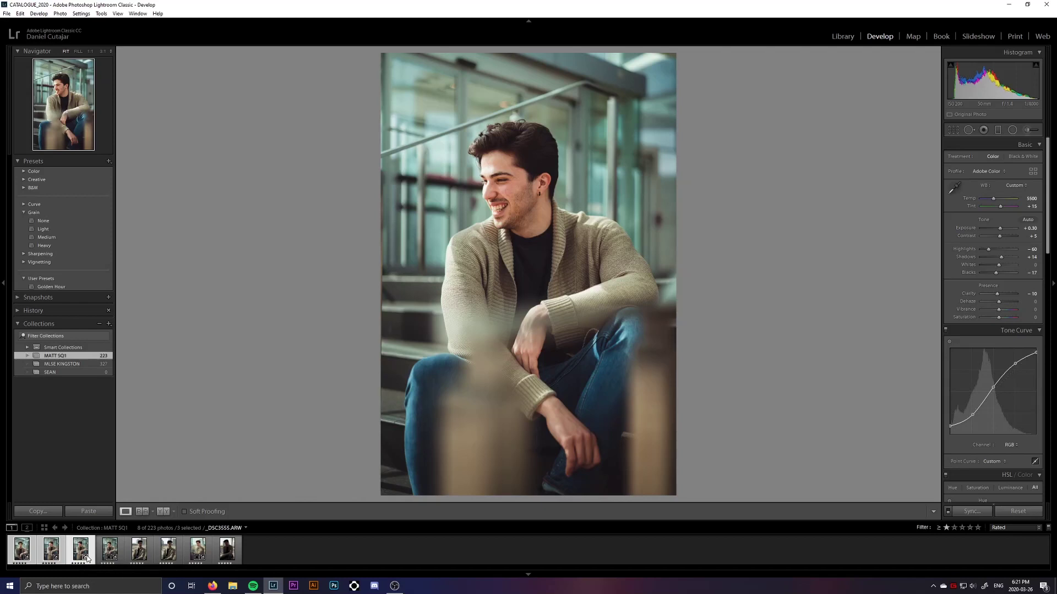
left_click(81, 550)
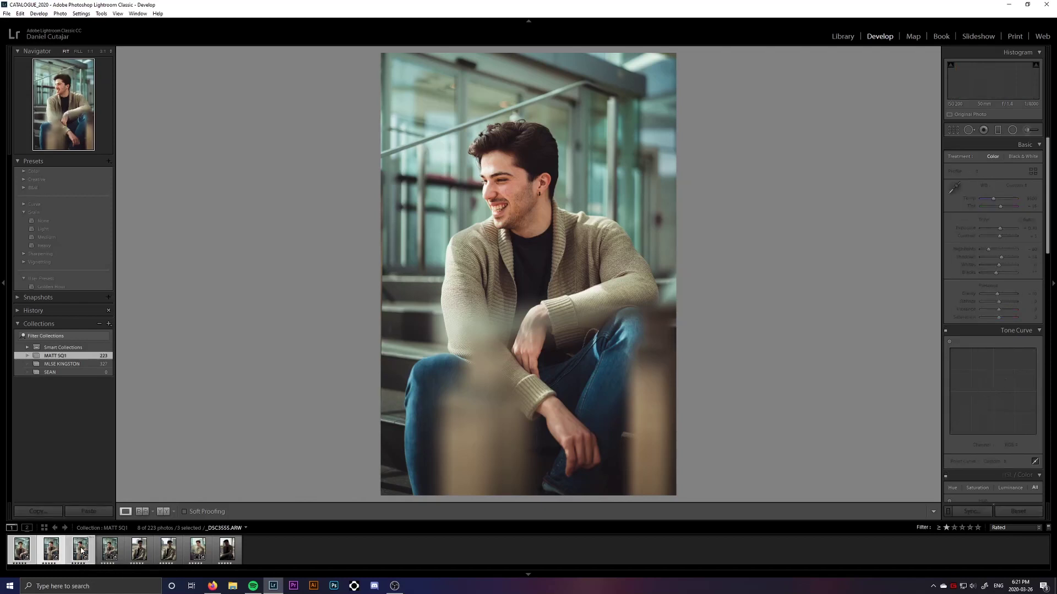
key("Right")
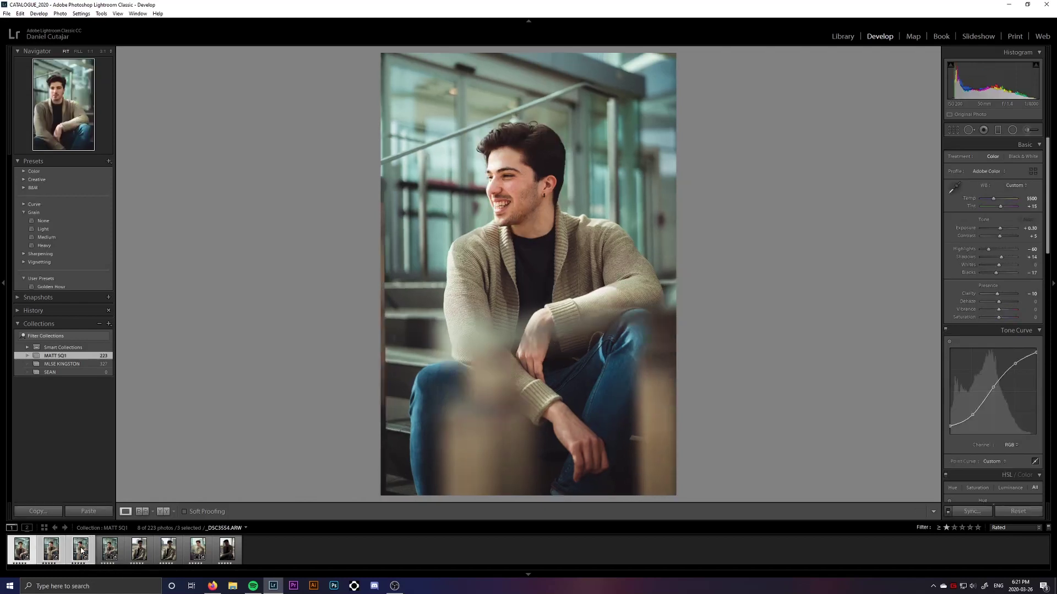
Step: Copy the develop settings of _DSC3604.ARW, excluding Brush, Spot Removal and Crop, and paste them onto the unedited window portrait _DSC3563.ARW
left_click(198, 550)
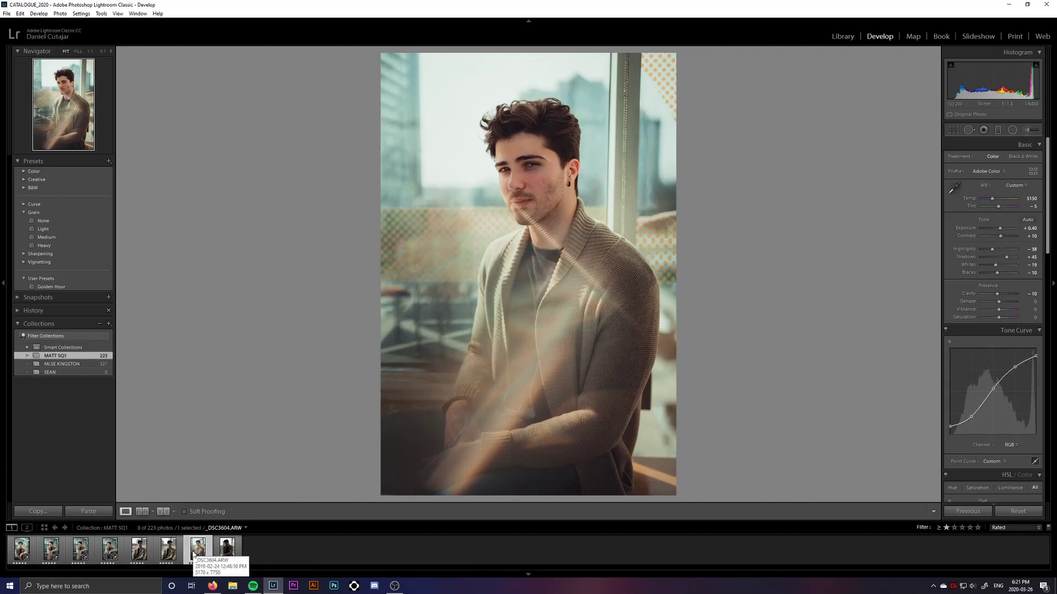
key("ctrl+shift+c")
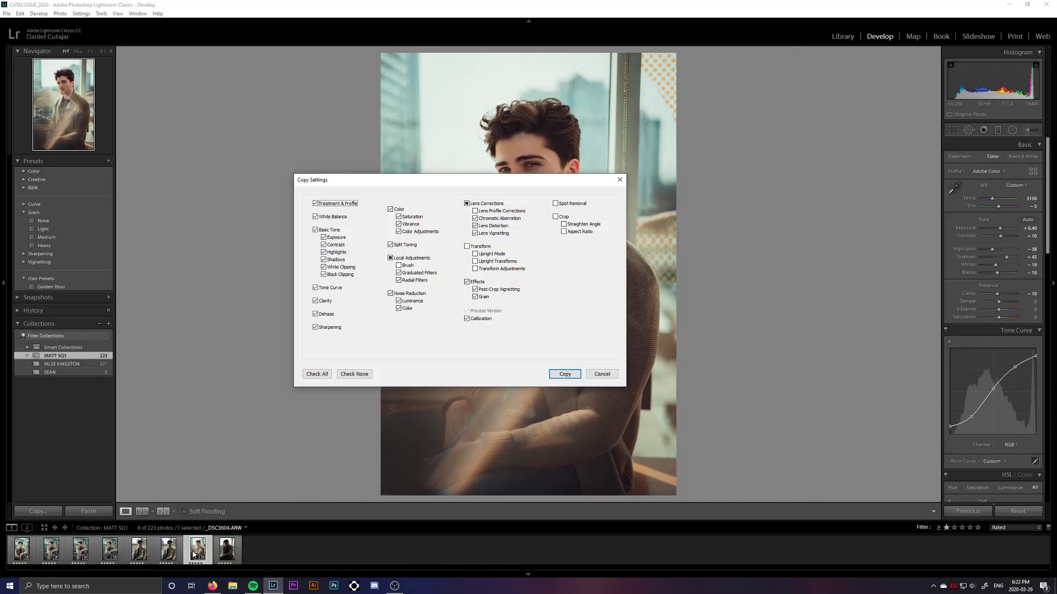
left_click(562, 376)
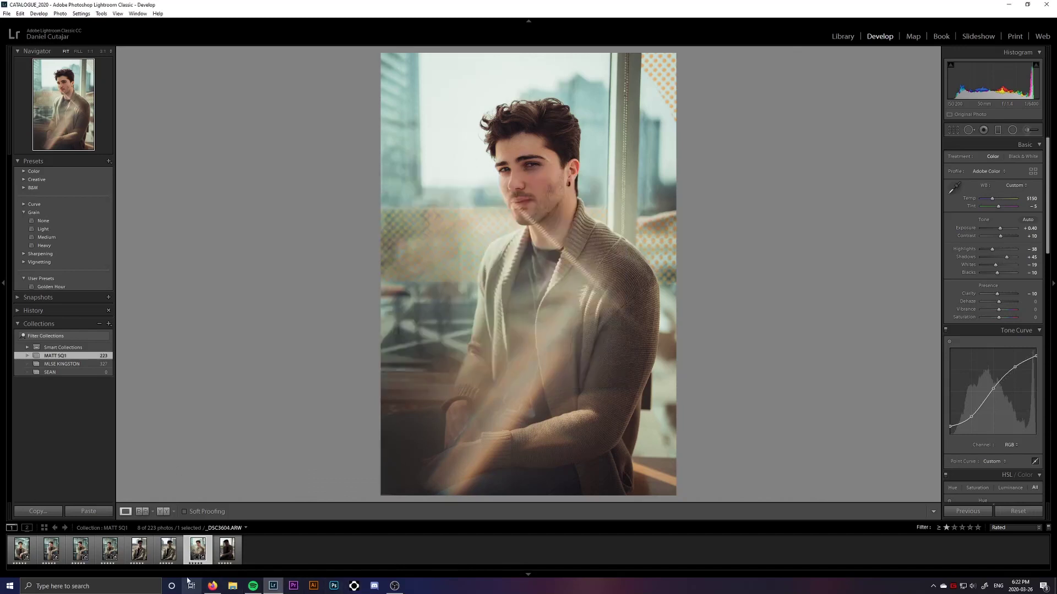
left_click(174, 557)
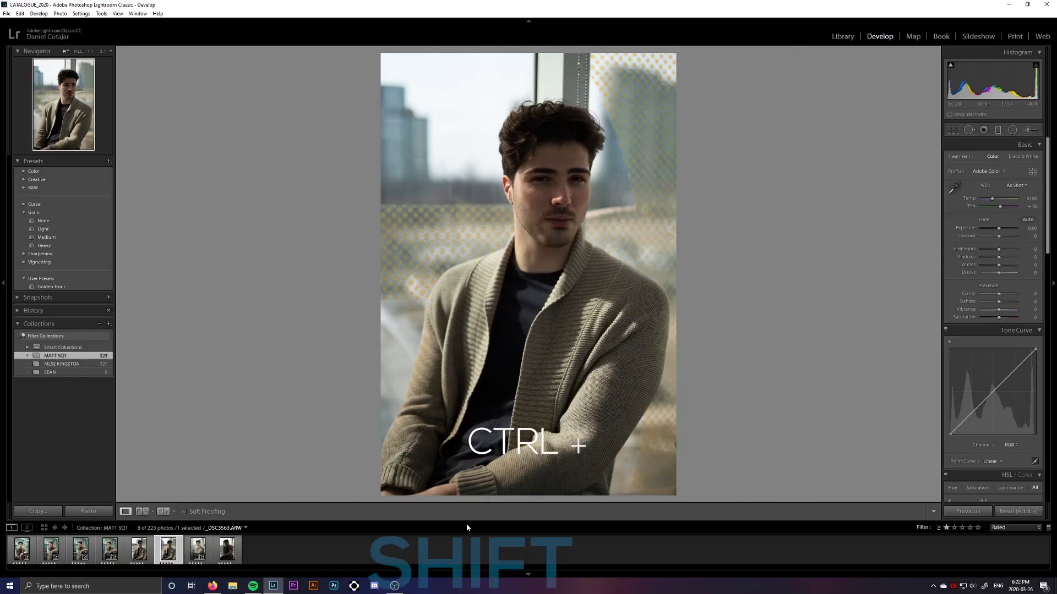
key("ctrl+shift+v")
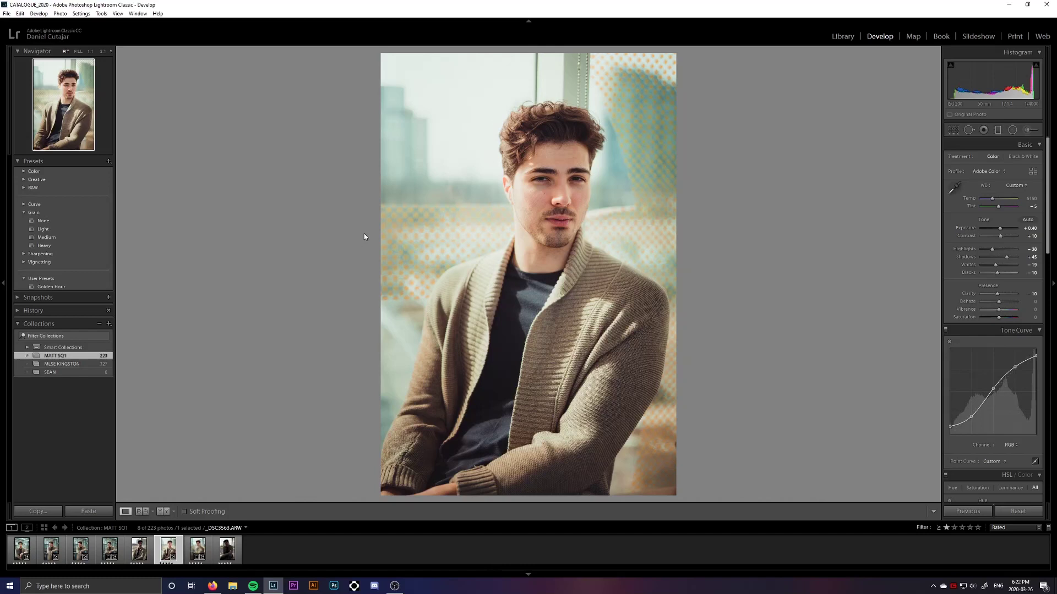
Step: Set the overall exposure of the window portrait _DSC3563.ARW to 0
left_click(1030, 227)
type("0")
key("Return")
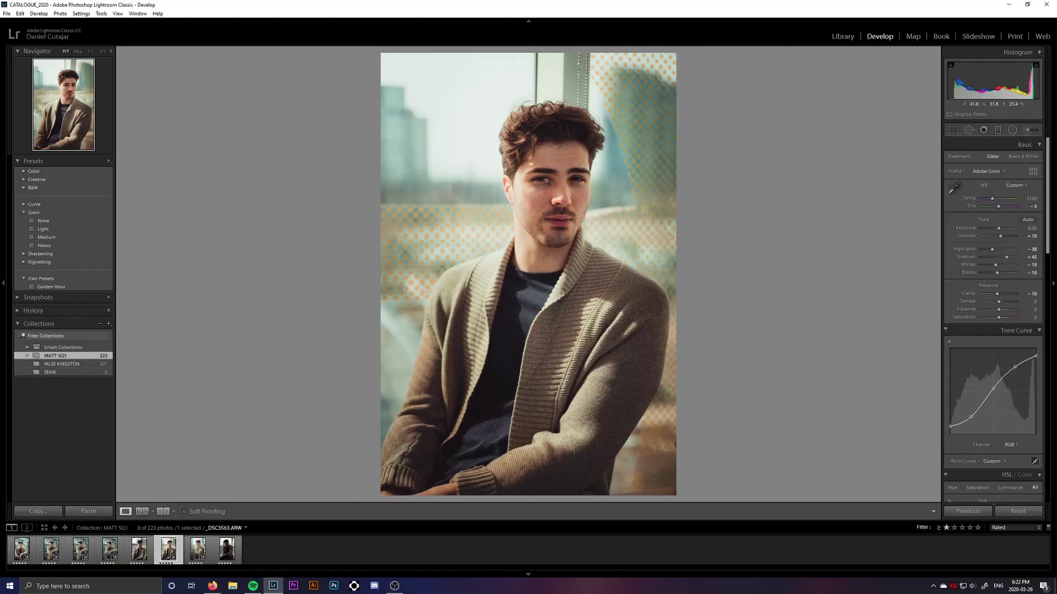
Step: Inspect the man's face up close and check the radial filter around his head and torso
left_click(534, 162)
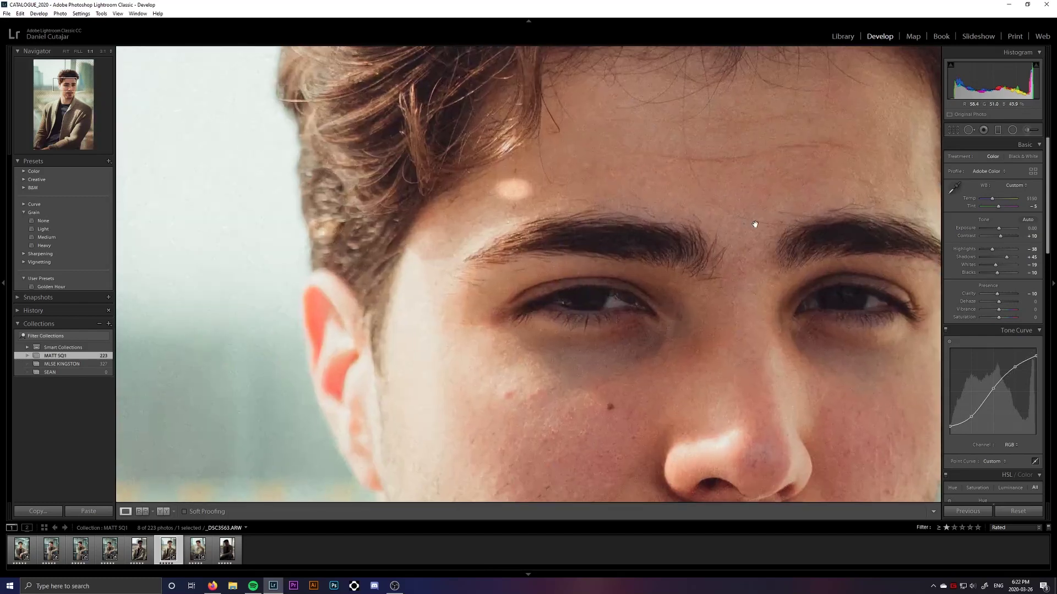
left_click(528, 201)
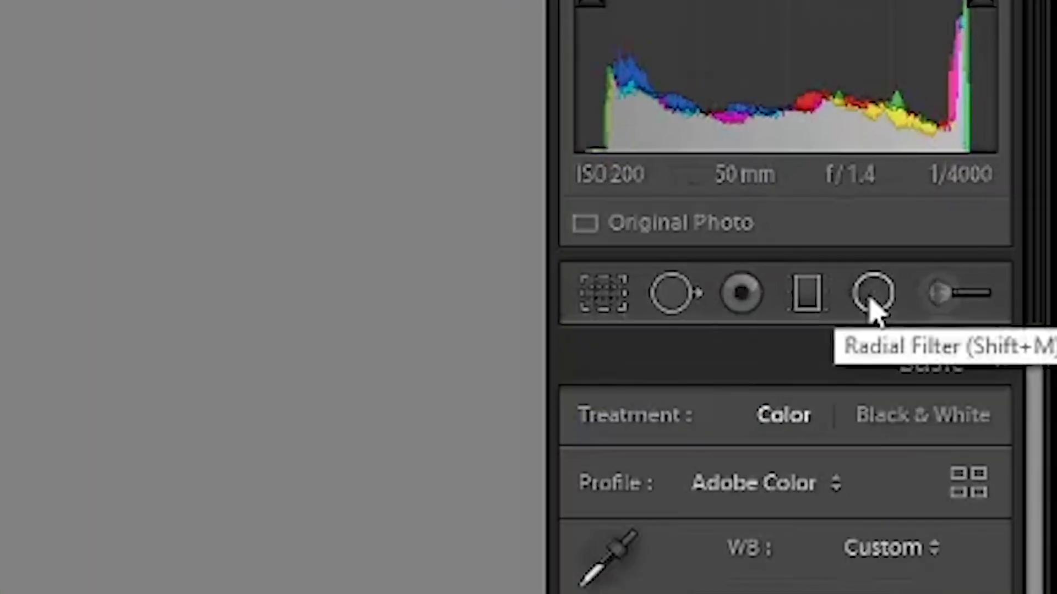
left_click(871, 302)
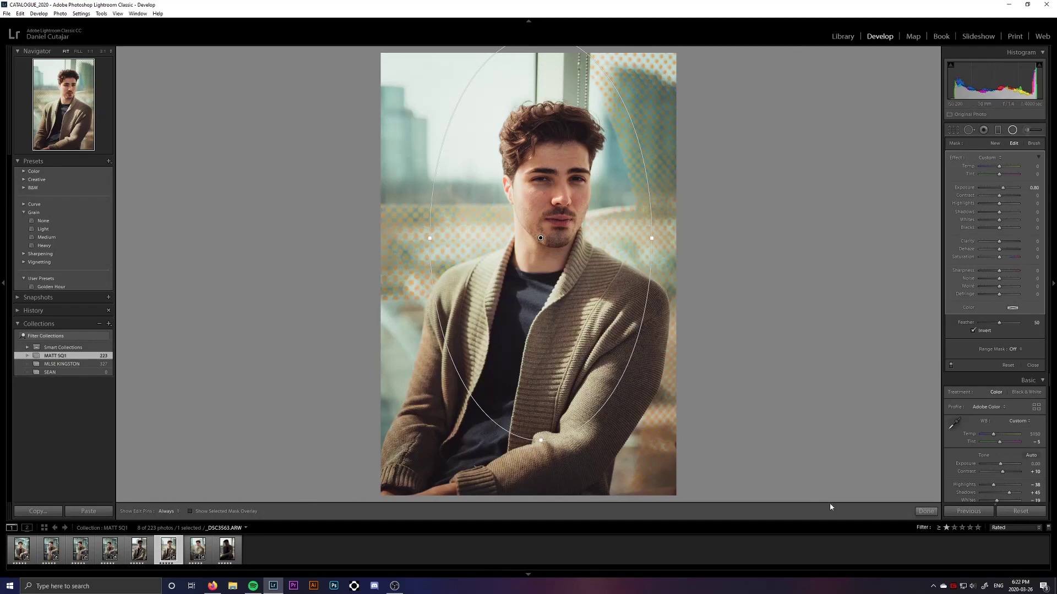
left_click(927, 512)
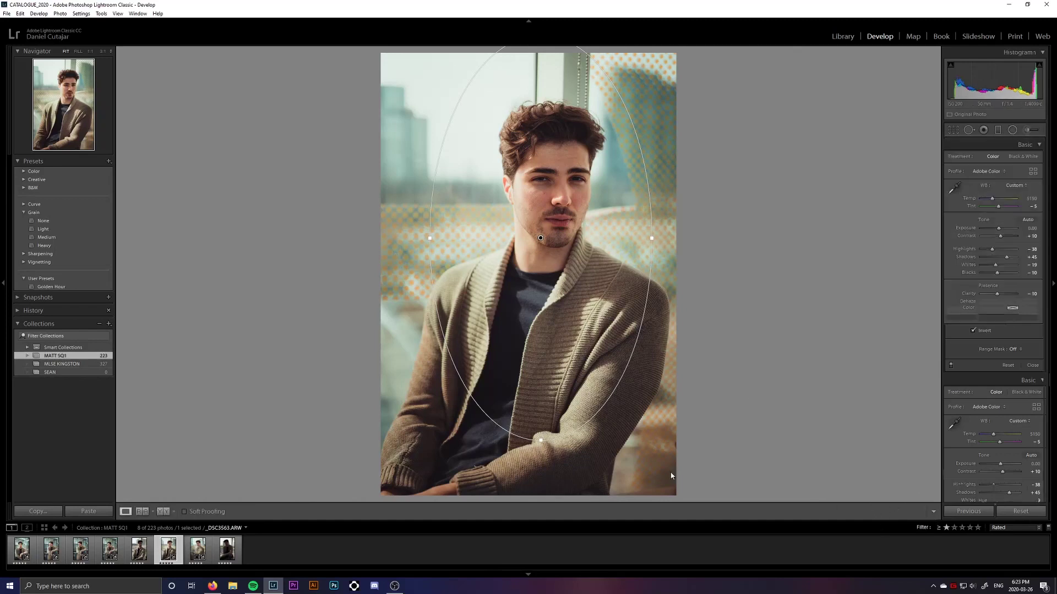